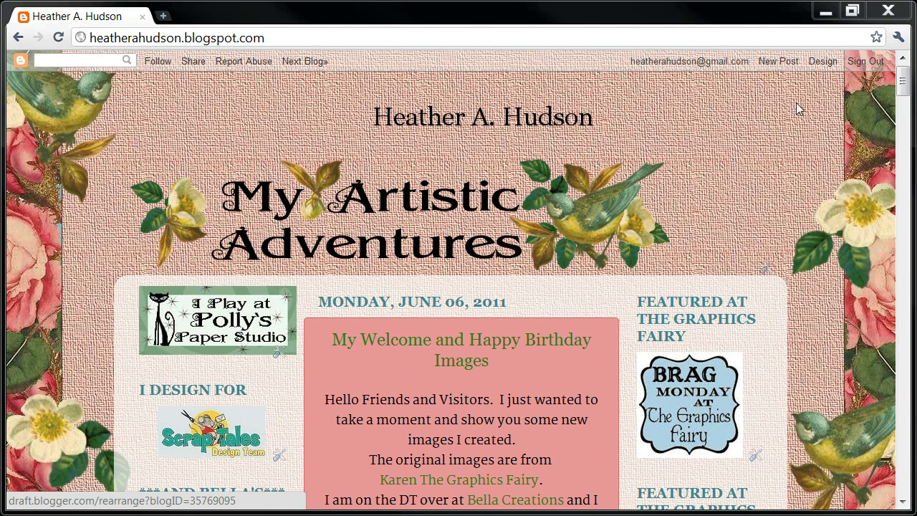
# Open the blog's page layout and add a Blog List gadget to its left sidebar
pyautogui.click(825, 63)
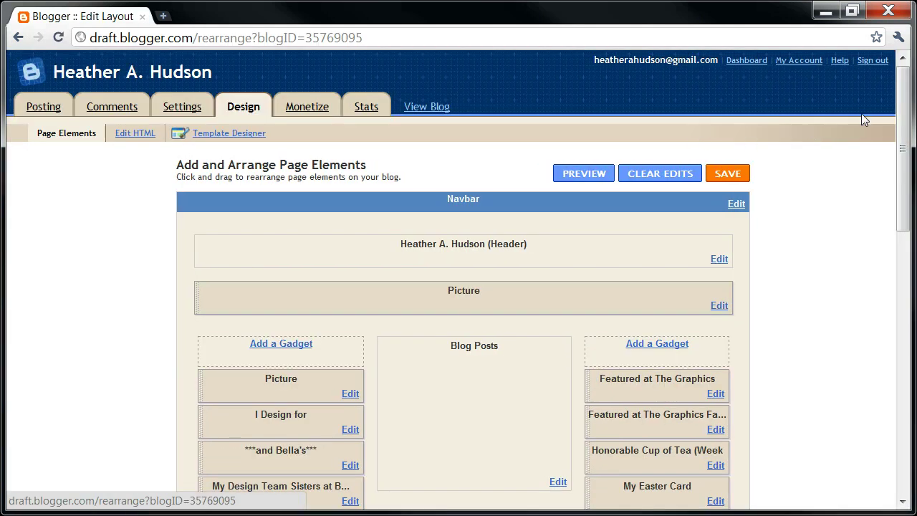
pyautogui.moveTo(902, 129); pyautogui.dragTo(876, 161)
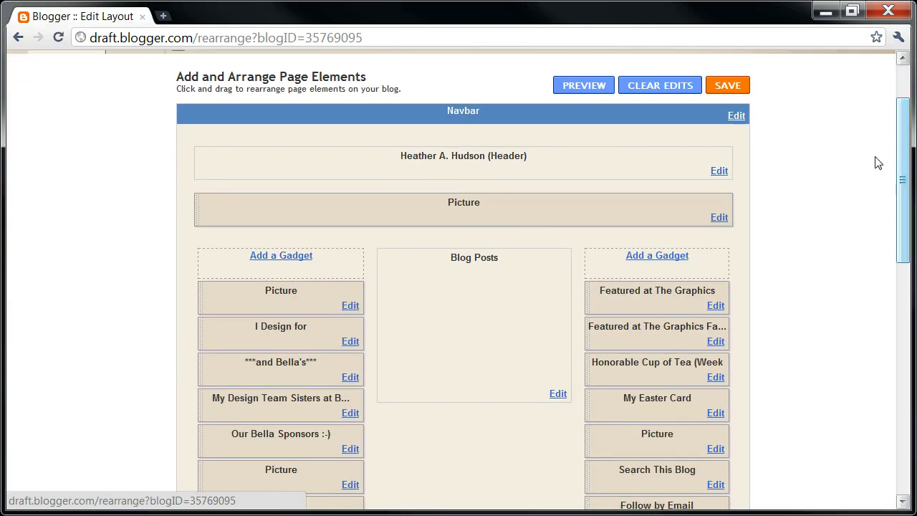
pyautogui.click(288, 260)
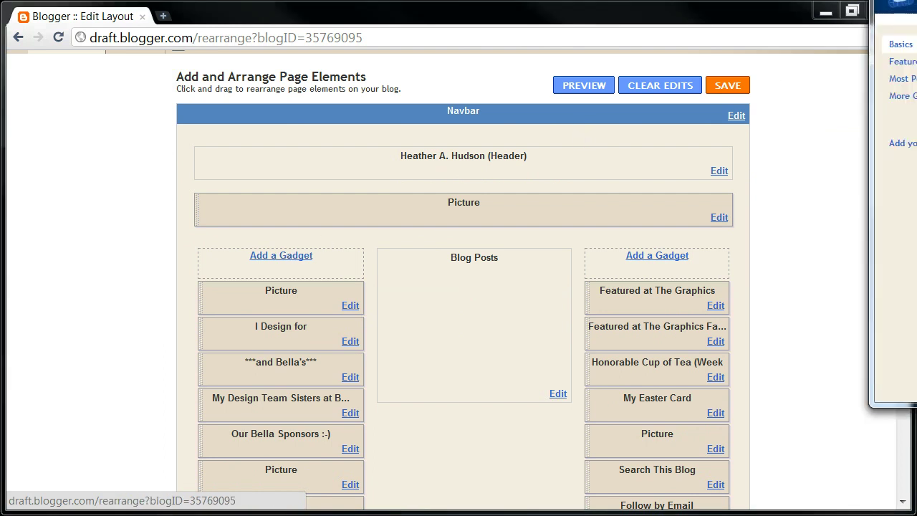
pyautogui.moveTo(871, 8); pyautogui.dragTo(469, 78)
pyautogui.moveTo(700, 138); pyautogui.dragTo(681, 300)
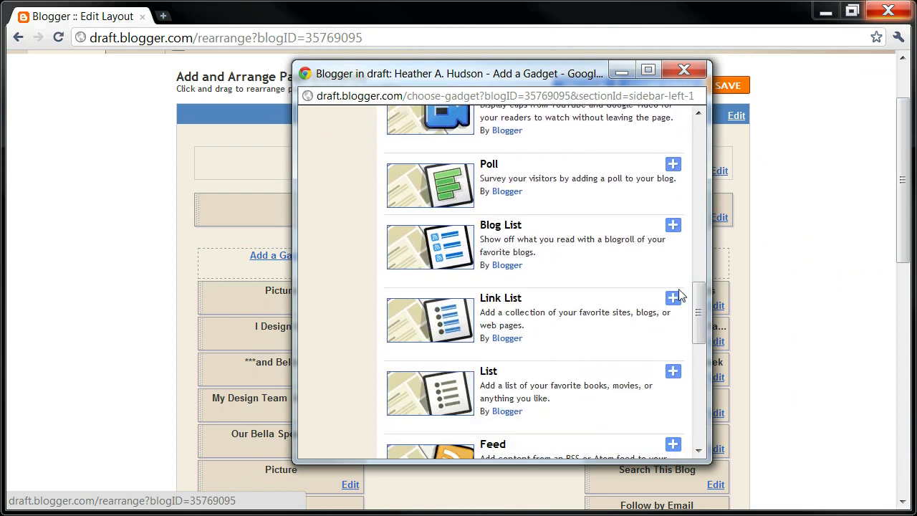
pyautogui.click(672, 226)
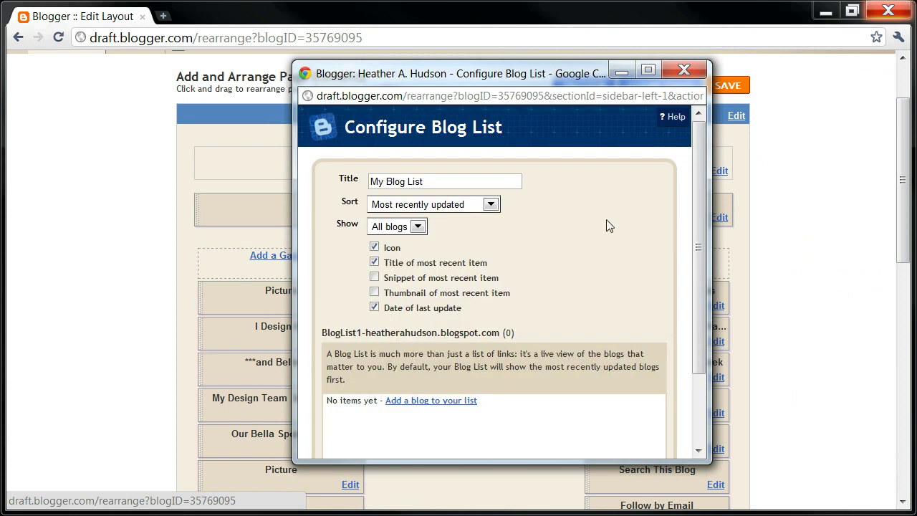
pyautogui.click(492, 205)
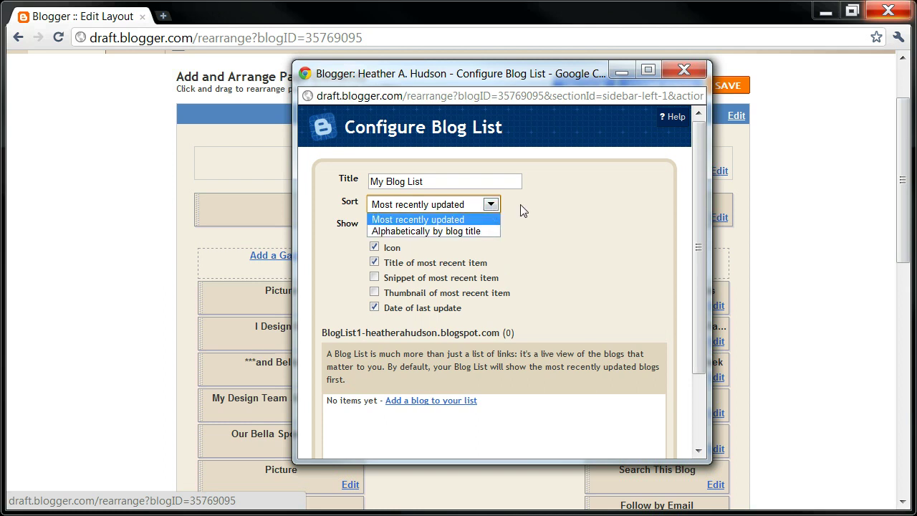
pyautogui.click(520, 204)
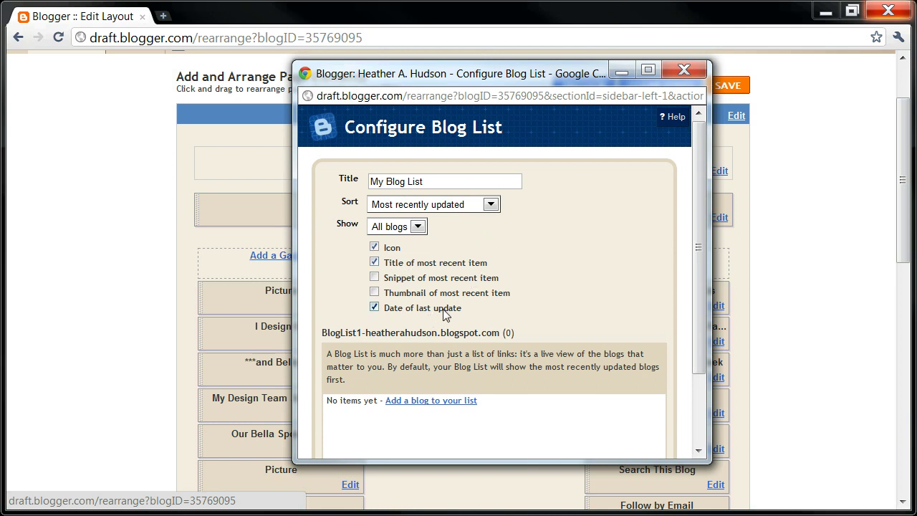
pyautogui.moveTo(696, 211); pyautogui.dragTo(690, 300)
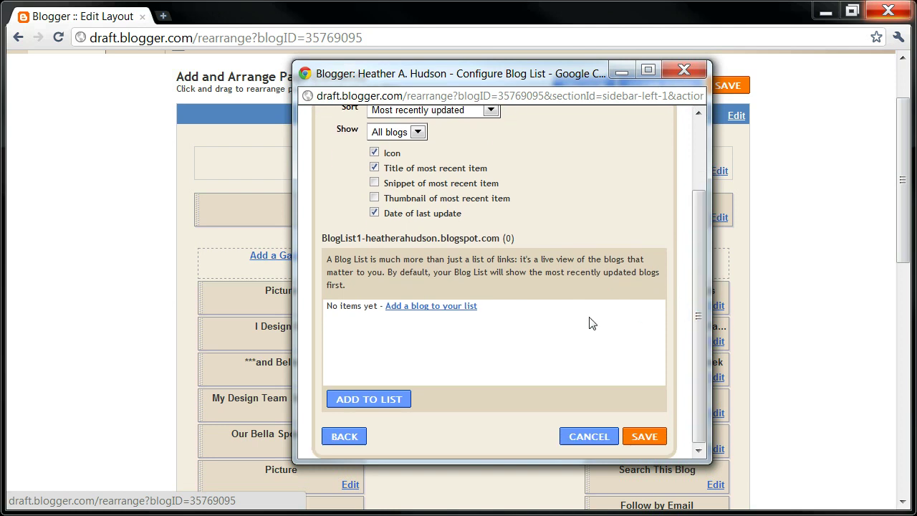
pyautogui.click(428, 306)
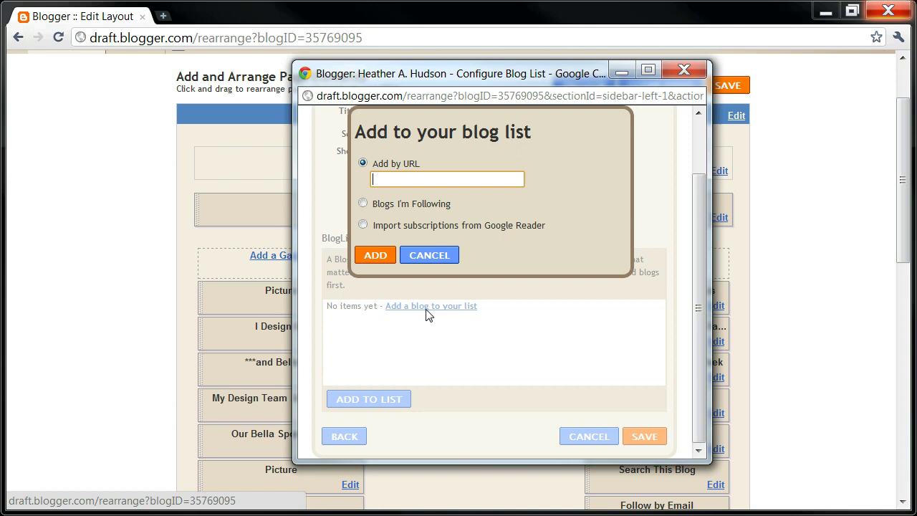
pyautogui.click(363, 203)
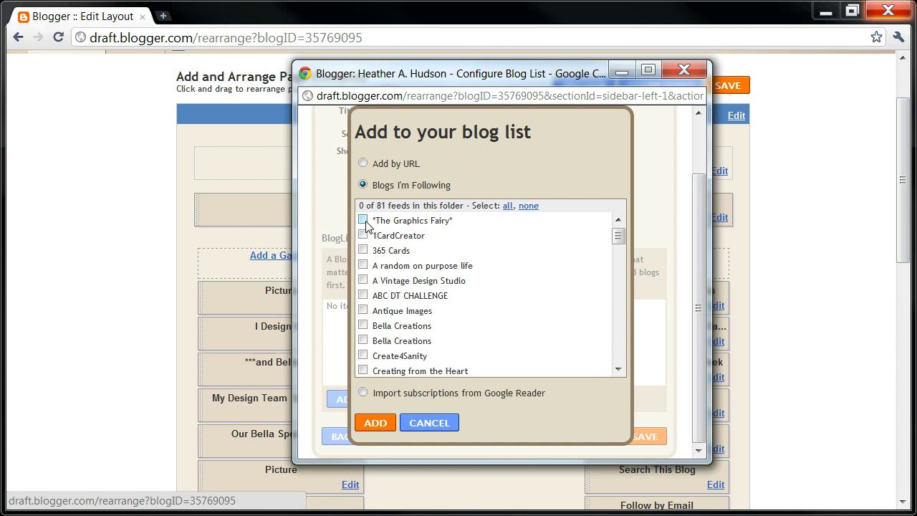
pyautogui.click(430, 423)
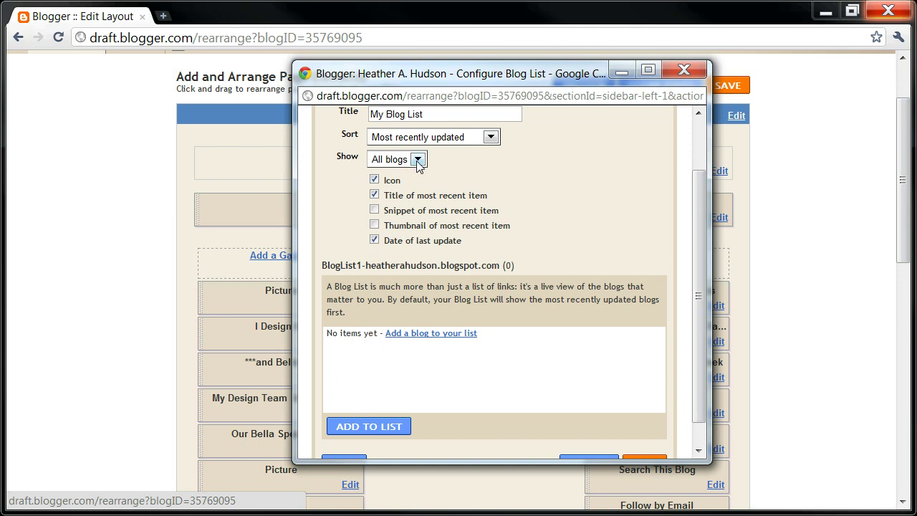
# Limit the Blog List gadget to showing 5 blogs, sorted by most recently updated
pyautogui.click(491, 139)
pyautogui.click(492, 140)
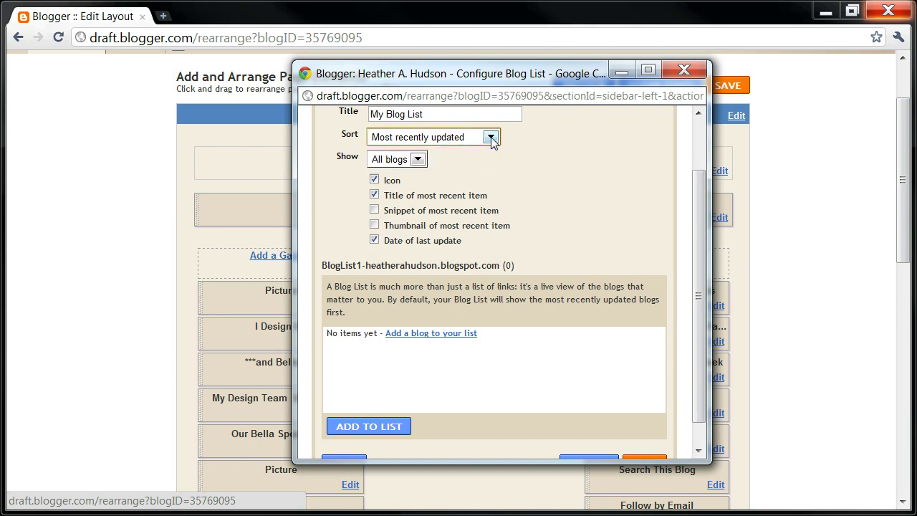
pyautogui.click(417, 160)
pyautogui.click(387, 186)
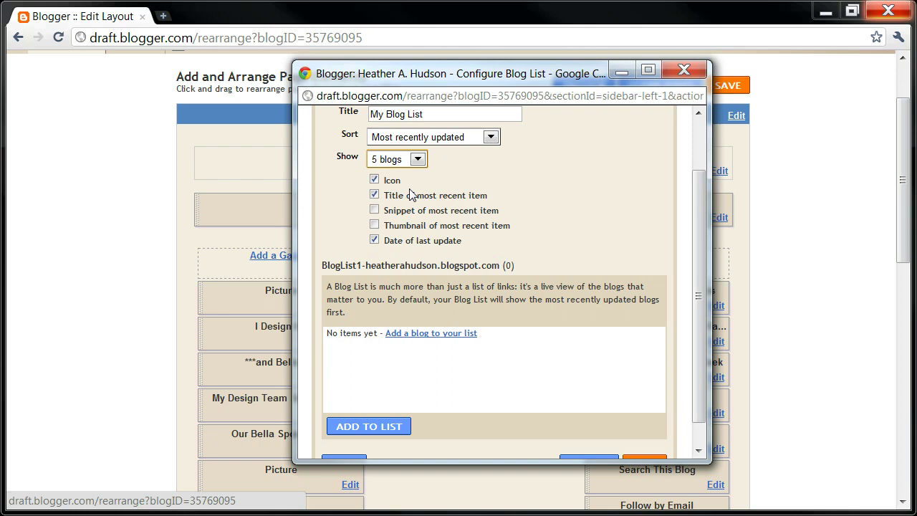
pyautogui.click(419, 161)
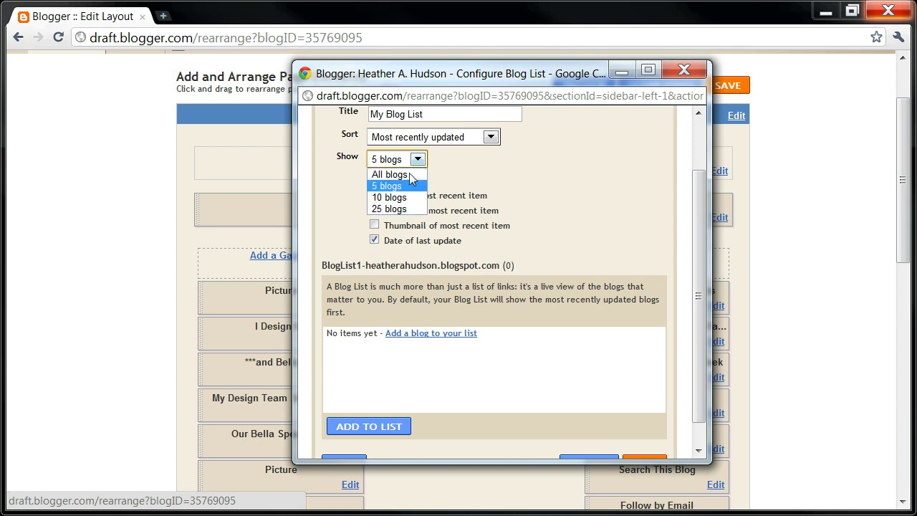
pyautogui.click(470, 174)
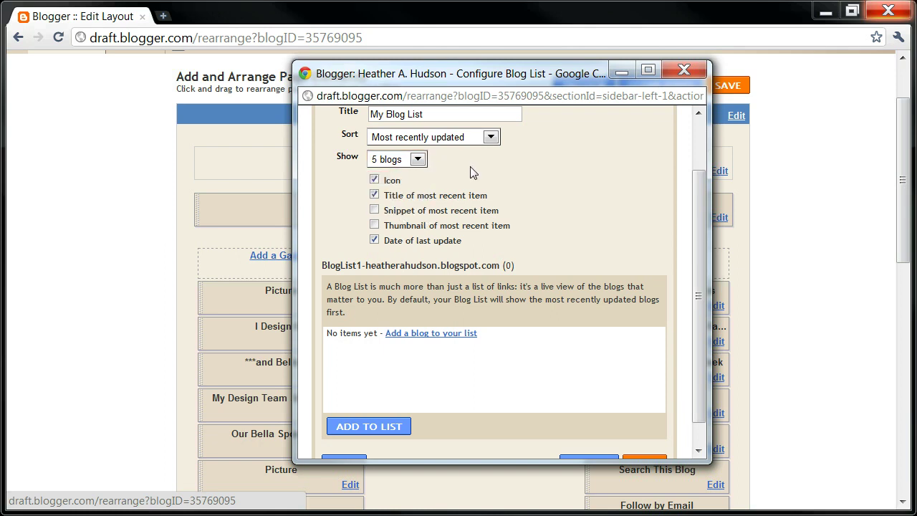
# Add the followed blogs *The Graphics Fairy*, 365 Cards, ABC DT CHALLENGE, the first Bella Creations, Flourishes and Gecko Galz to the blog list
pyautogui.click(410, 334)
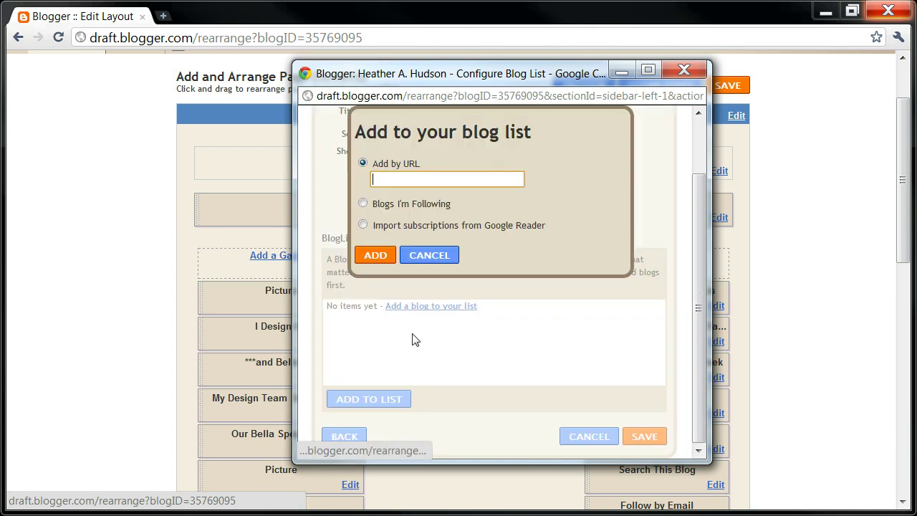
pyautogui.click(363, 204)
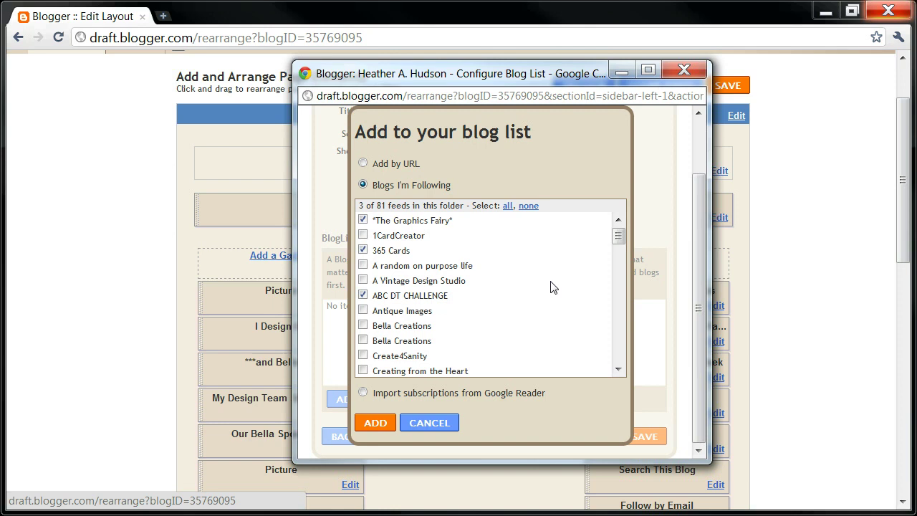
pyautogui.moveTo(618, 239); pyautogui.dragTo(618, 246)
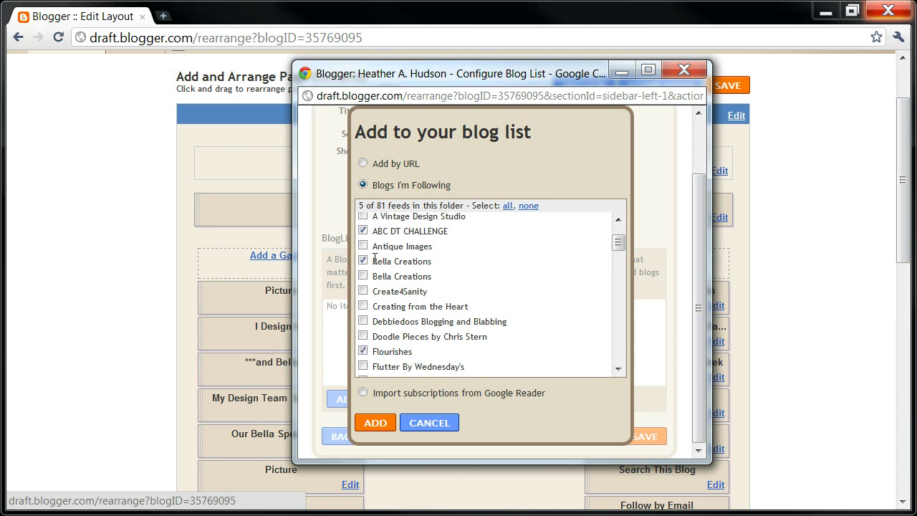
pyautogui.scroll(3, 619, 245)
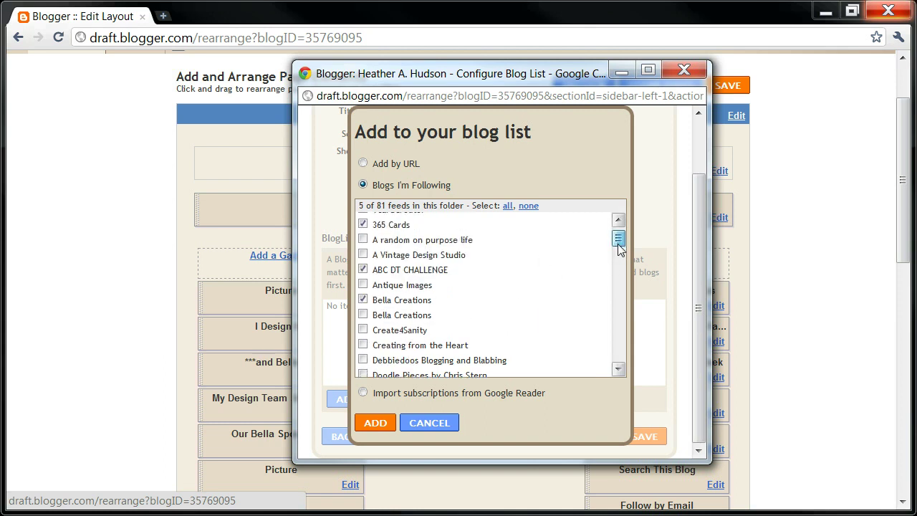
pyautogui.moveTo(618, 242); pyautogui.dragTo(620, 263)
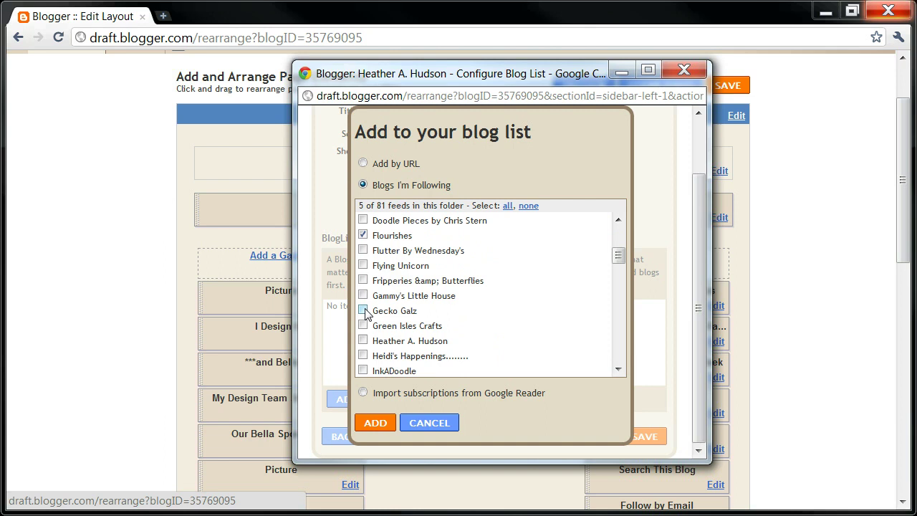
pyautogui.click(382, 424)
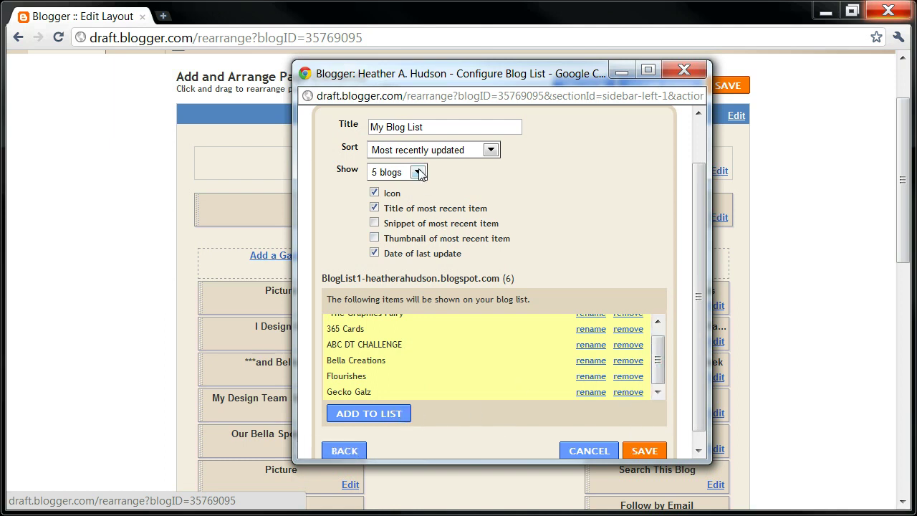
# Save the Blog List gadget and the page layout, and check the list in the published blog's sidebar
pyautogui.click(642, 442)
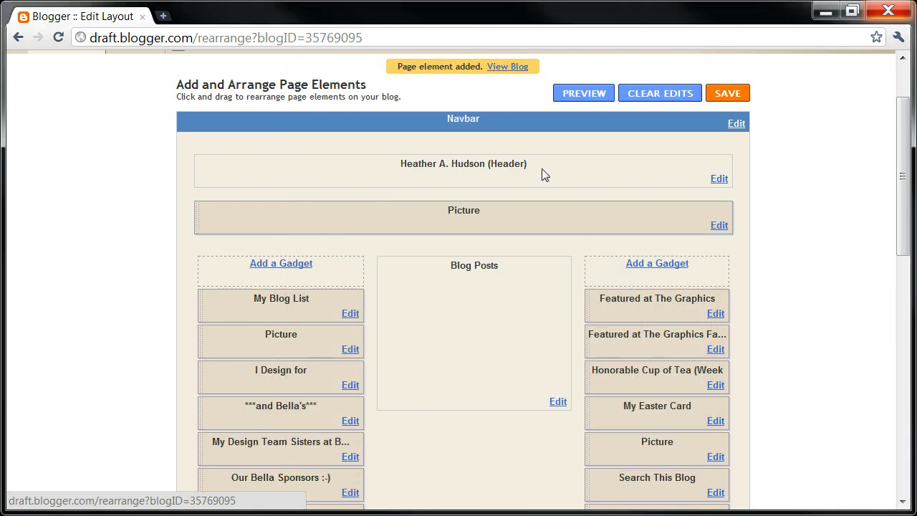
pyautogui.click(730, 99)
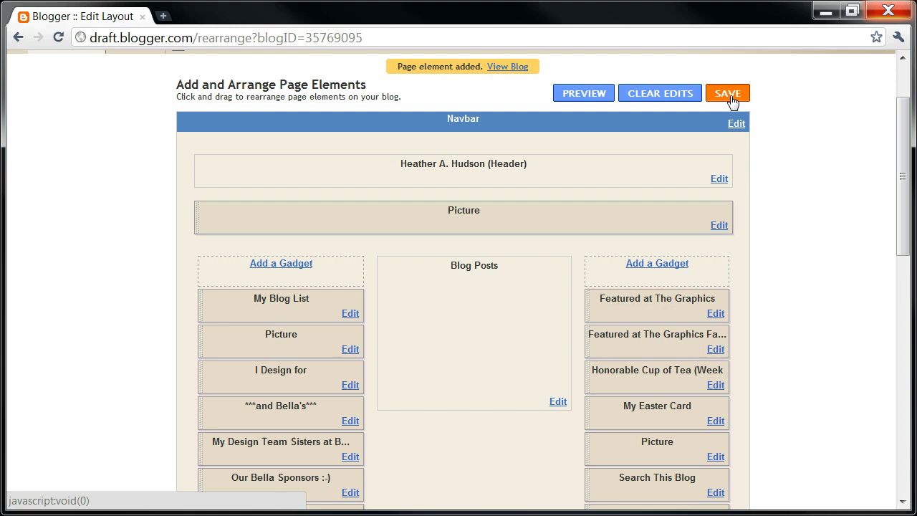
pyautogui.click(528, 67)
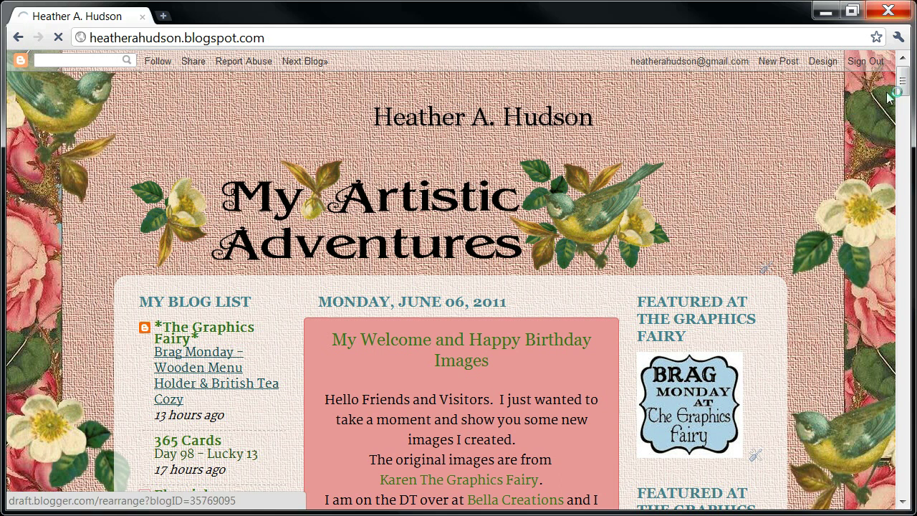
pyautogui.moveTo(901, 89); pyautogui.dragTo(902, 101)
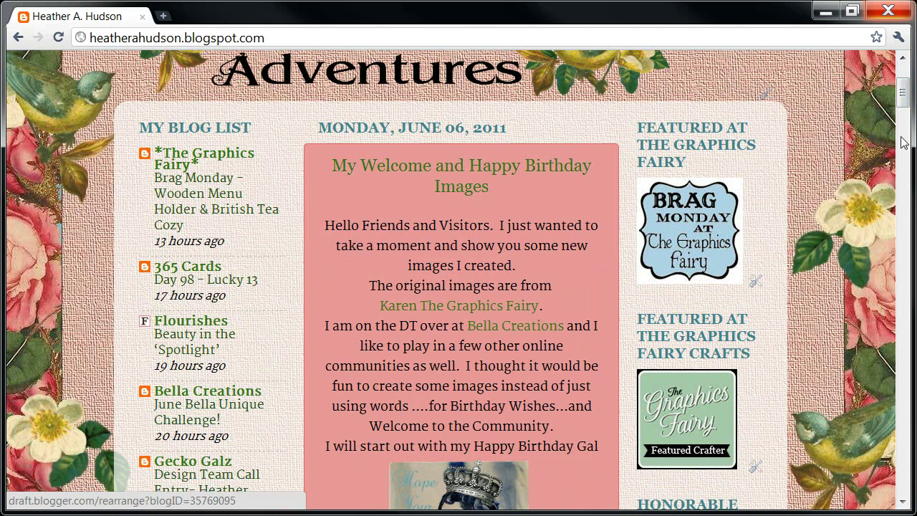
pyautogui.moveTo(904, 103)
pyautogui.mouseDown()
pyautogui.moveTo(907, 116)
pyautogui.moveTo(907, 89)
pyautogui.mouseUp()
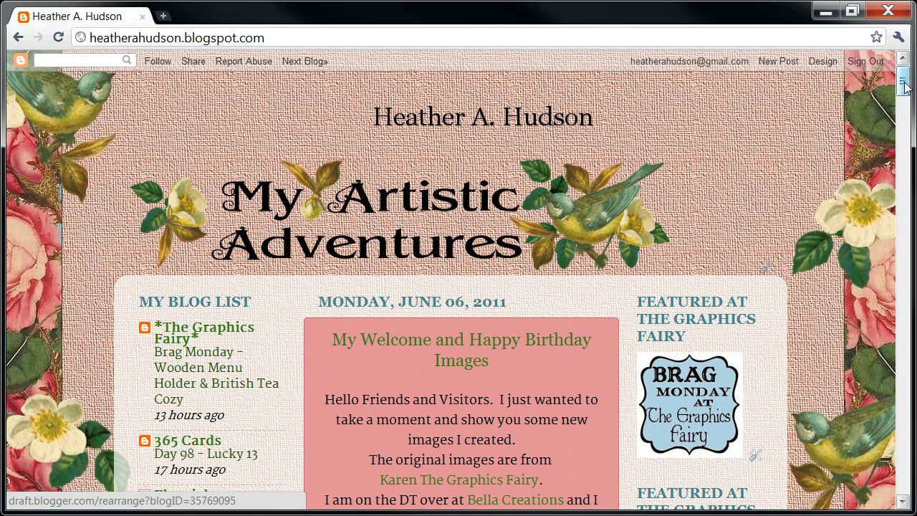
pyautogui.moveTo(905, 84); pyautogui.dragTo(905, 88)
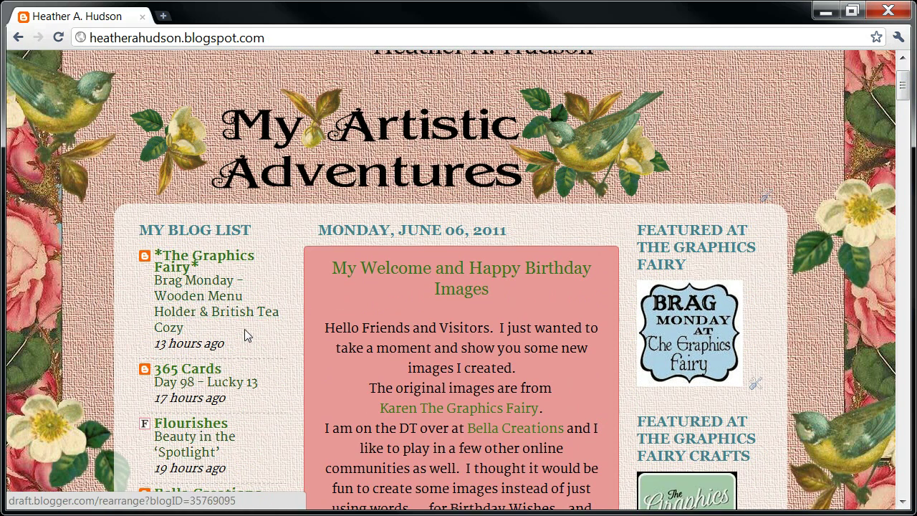
pyautogui.moveTo(903, 90); pyautogui.dragTo(911, 127)
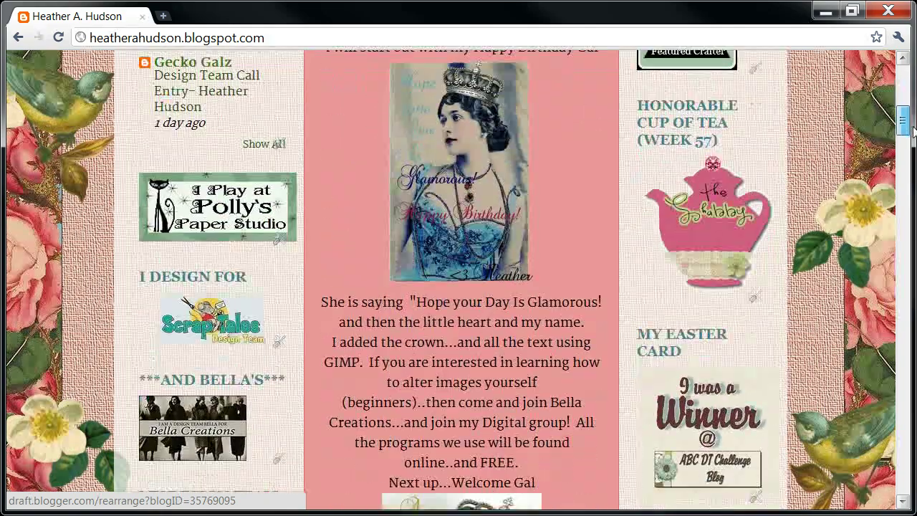
# Visit the 2amscrapper blog from the design team sisters list, look through it and return to the original blog
pyautogui.scroll(-6, 521, 187)
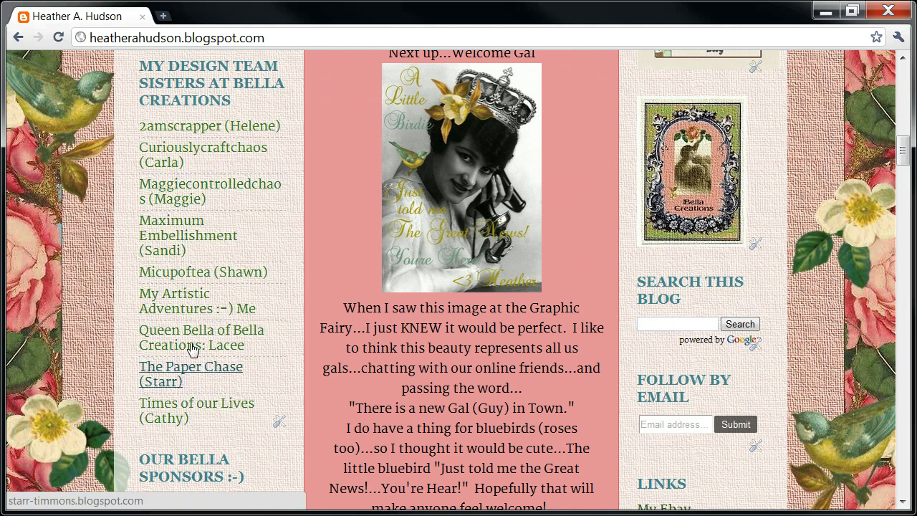
pyautogui.click(207, 129)
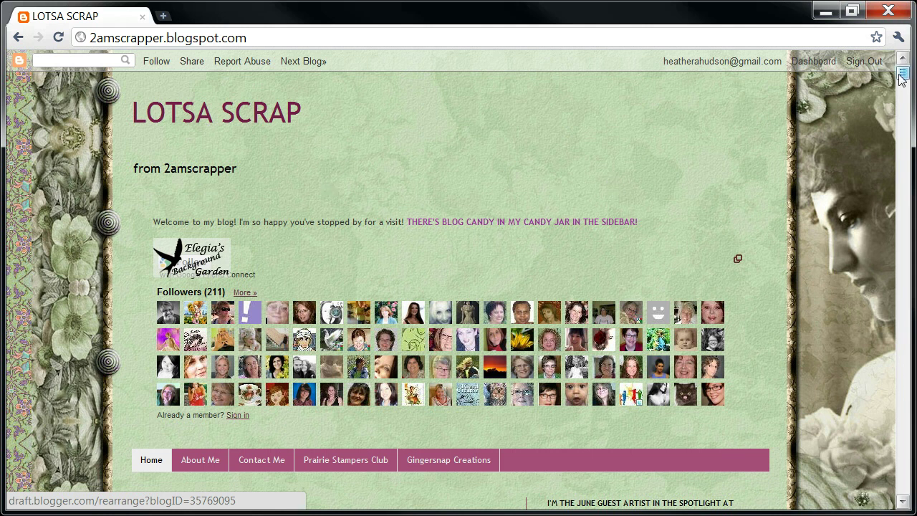
pyautogui.moveTo(902, 77); pyautogui.dragTo(909, 116)
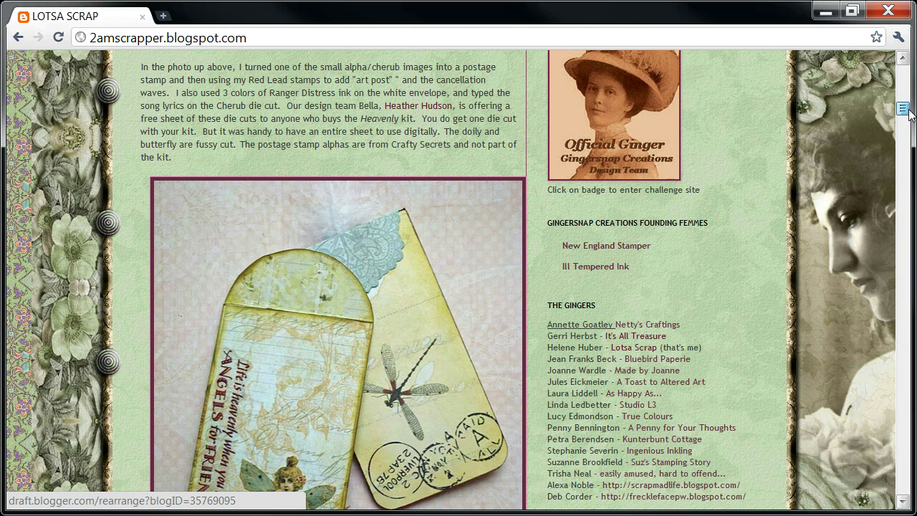
pyautogui.moveTo(909, 114); pyautogui.dragTo(909, 72)
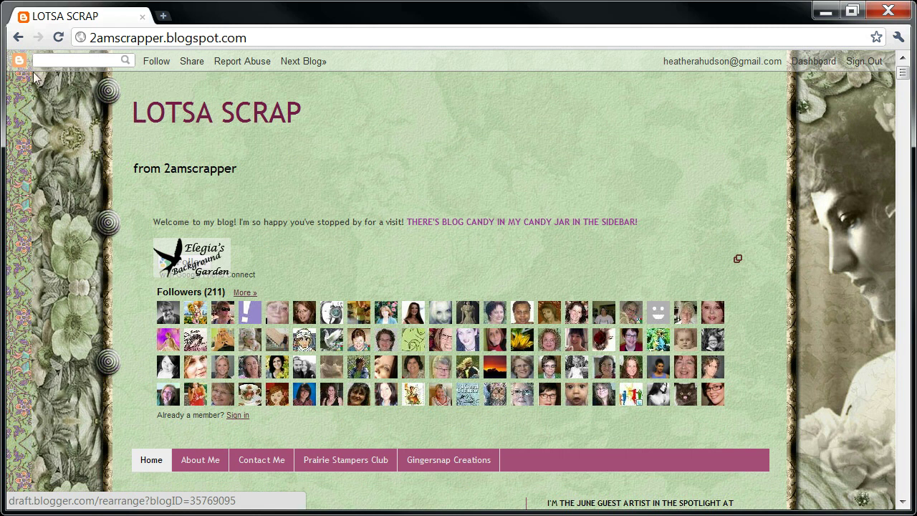
pyautogui.click(17, 39)
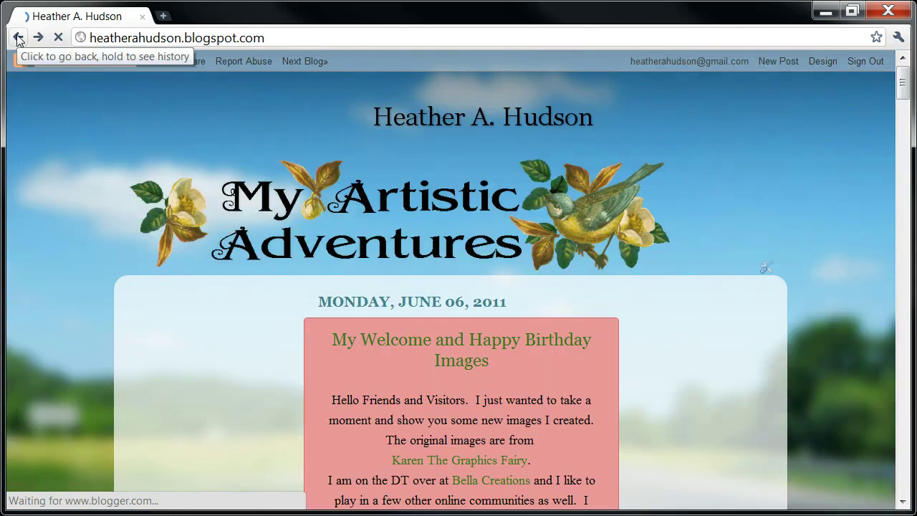